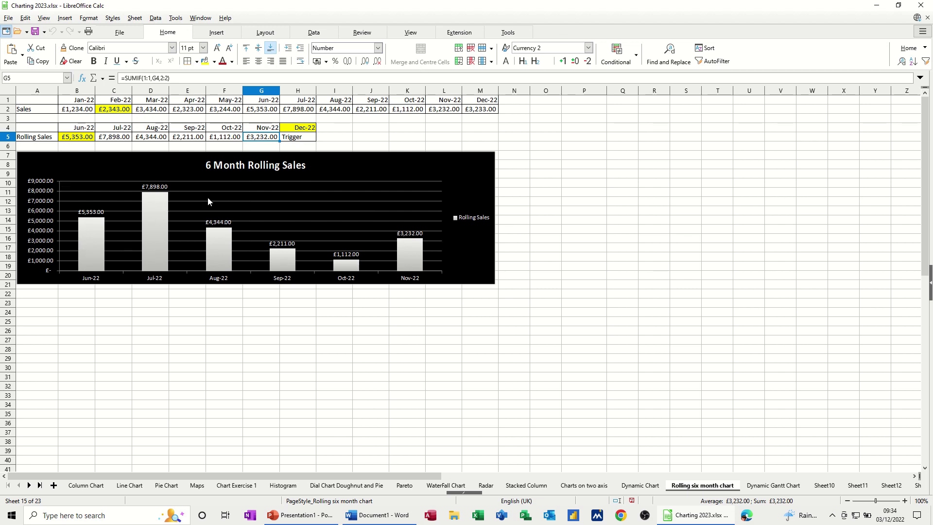
Enter Sep 22 as the trigger date in H4.
click(293, 129)
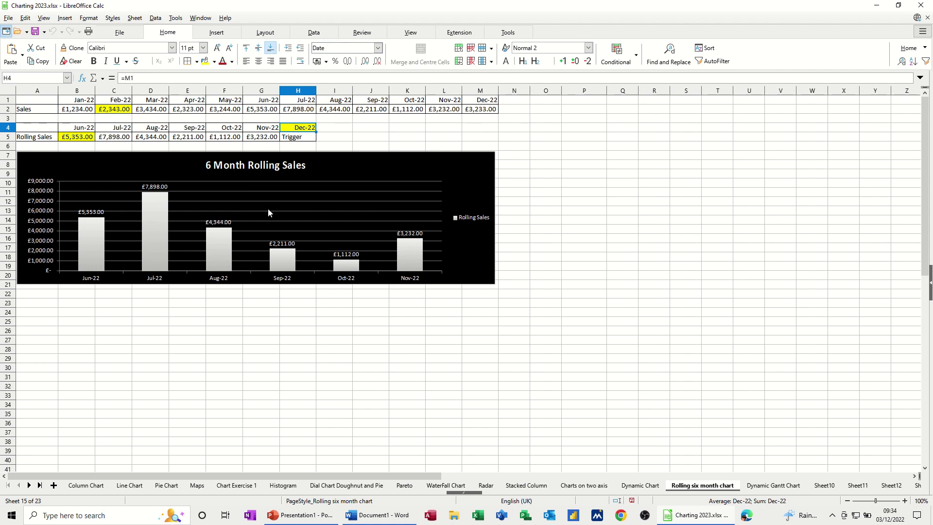
text(sep 22)
key(Return)
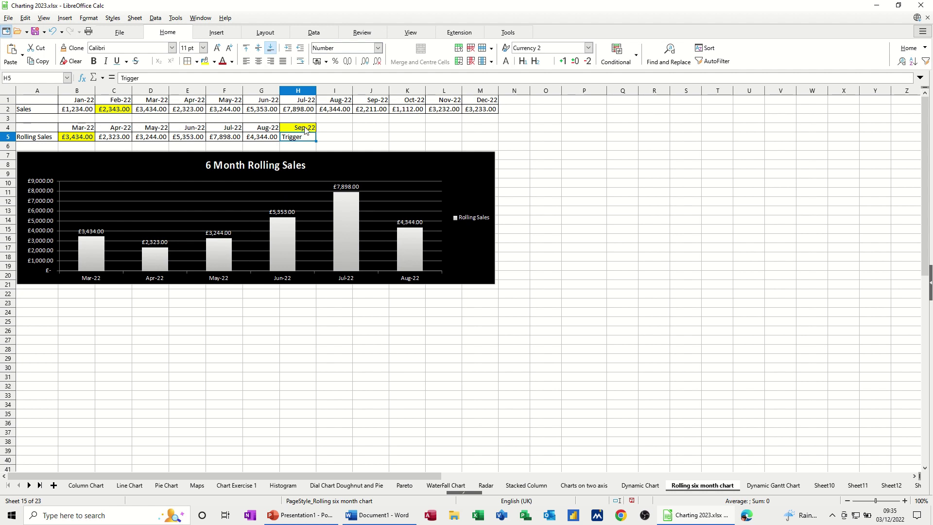
Inspect G4's EOMONTH formula, then change the trigger date in H4 to Aug-22.
click(269, 129)
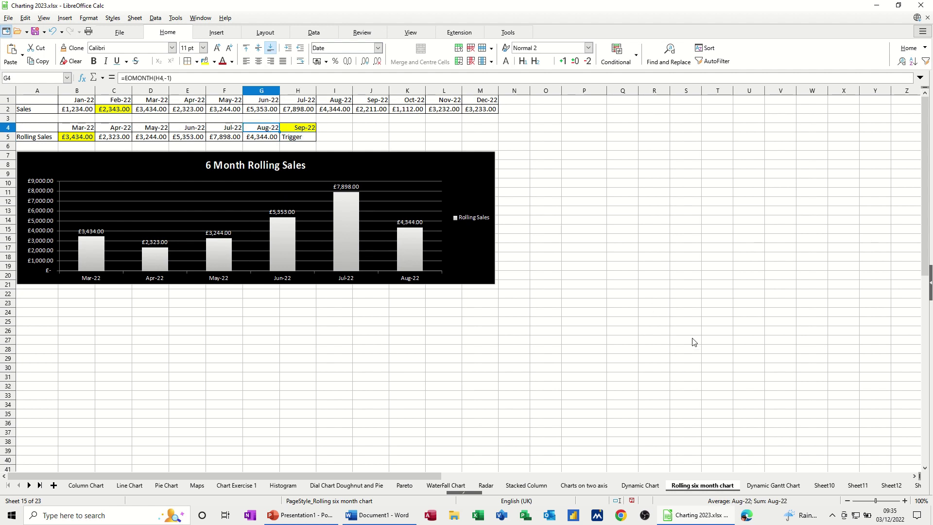
click(293, 128)
text(aug)
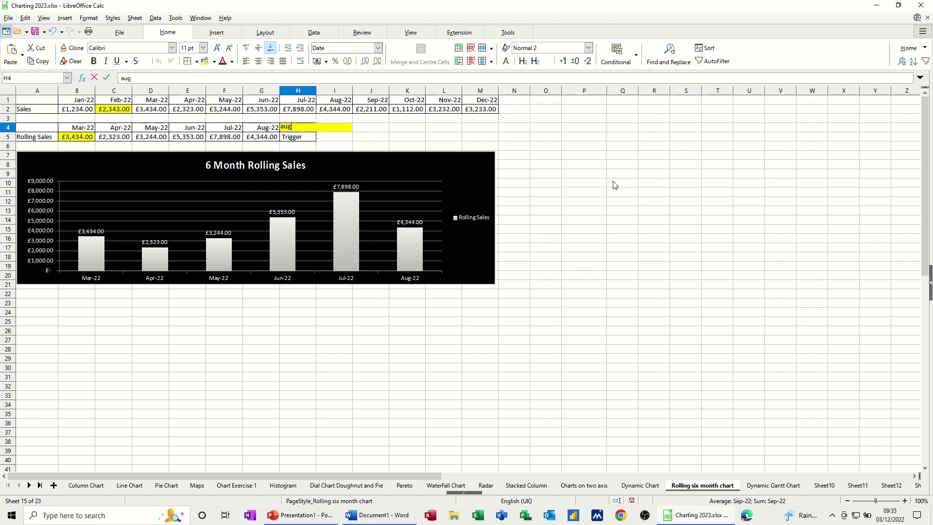
text(-22)
key(Return)
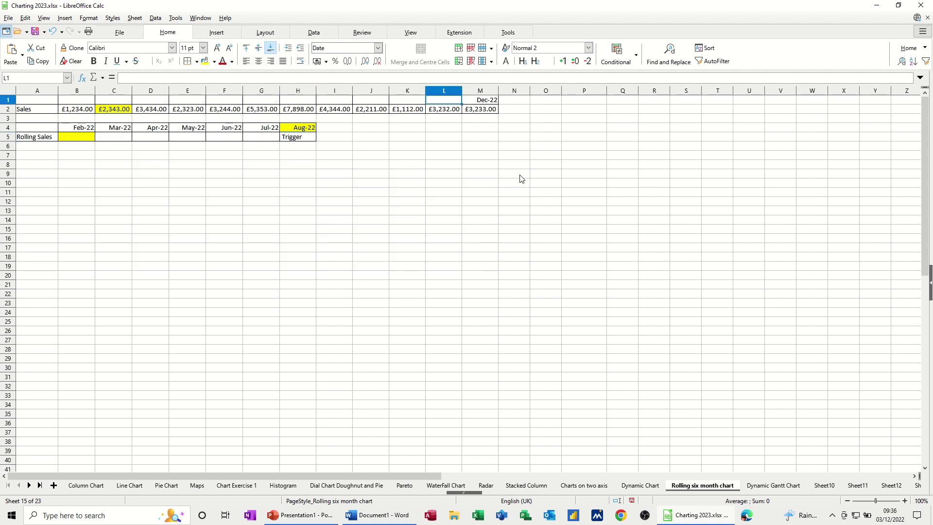
Check that M1 holds the =TODAY() formula showing Dec-22.
click(484, 101)
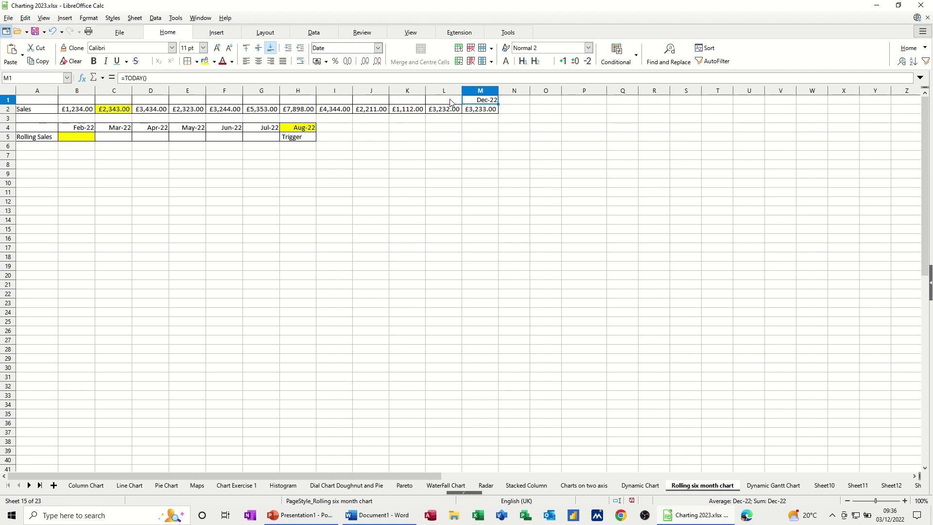
Enter =EOMONTH(M1,-1) in L1 and fill it left to B1, giving Jan-22 to Nov-22.
click(442, 102)
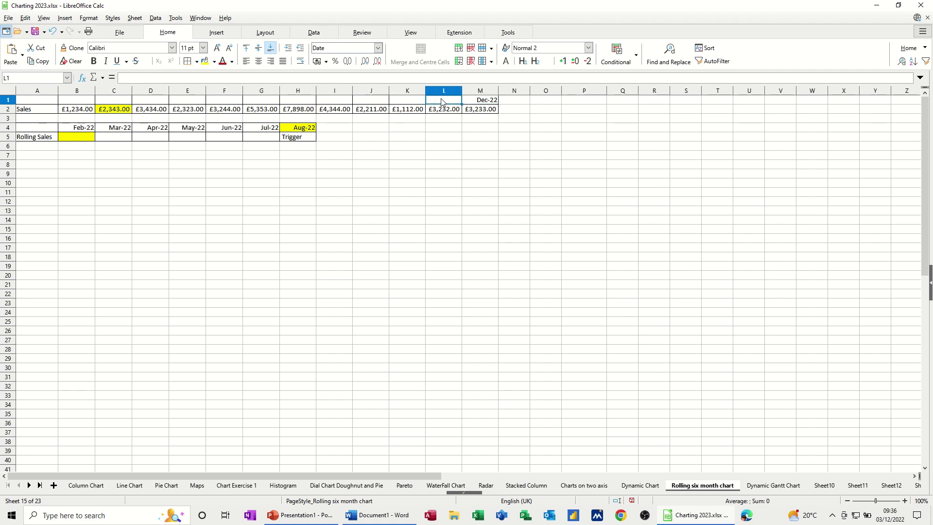
text(=e)
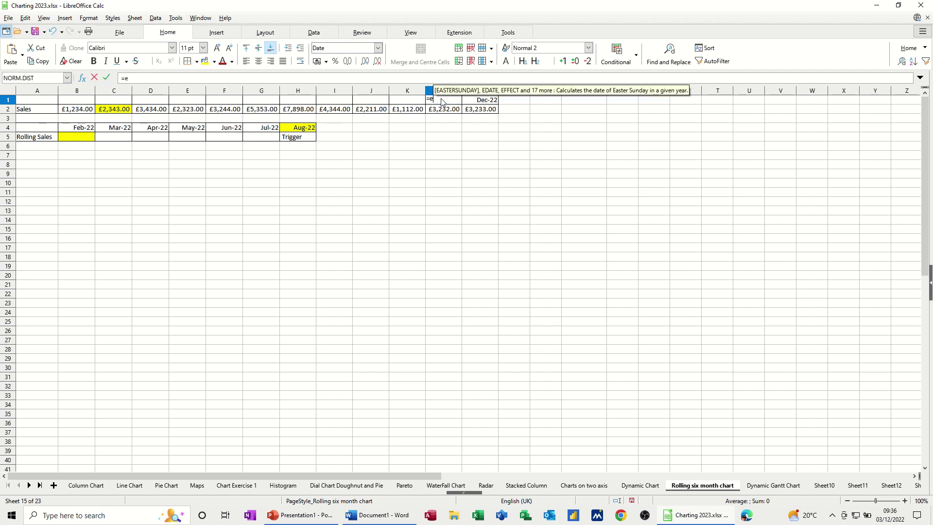
text(omonth)
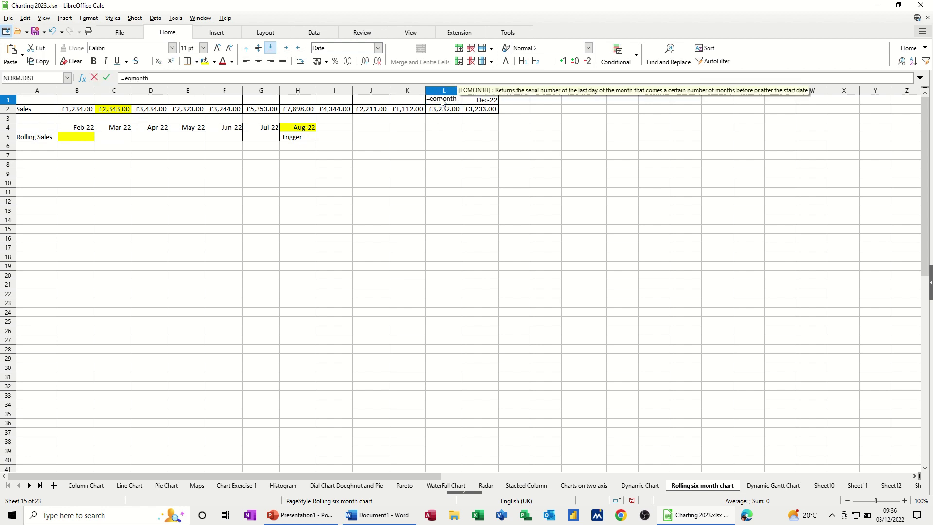
text(()
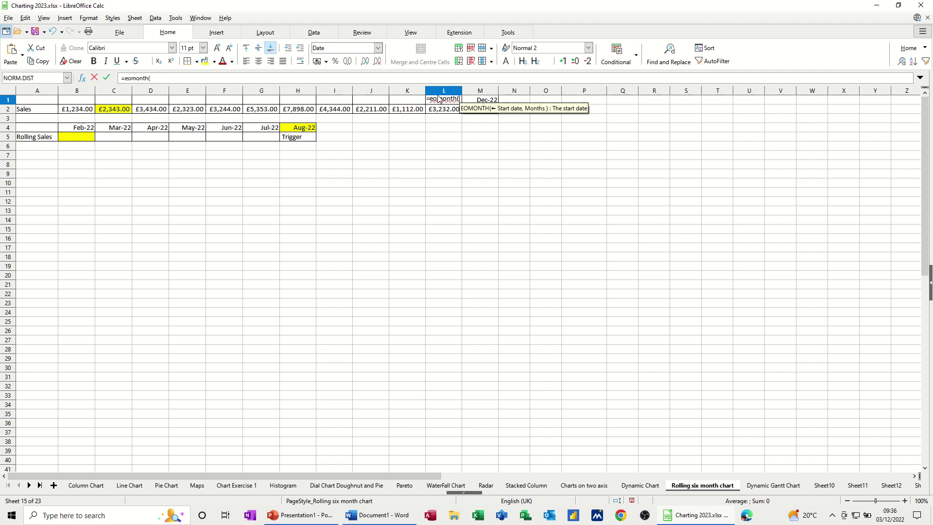
click(485, 100)
text(,-1)
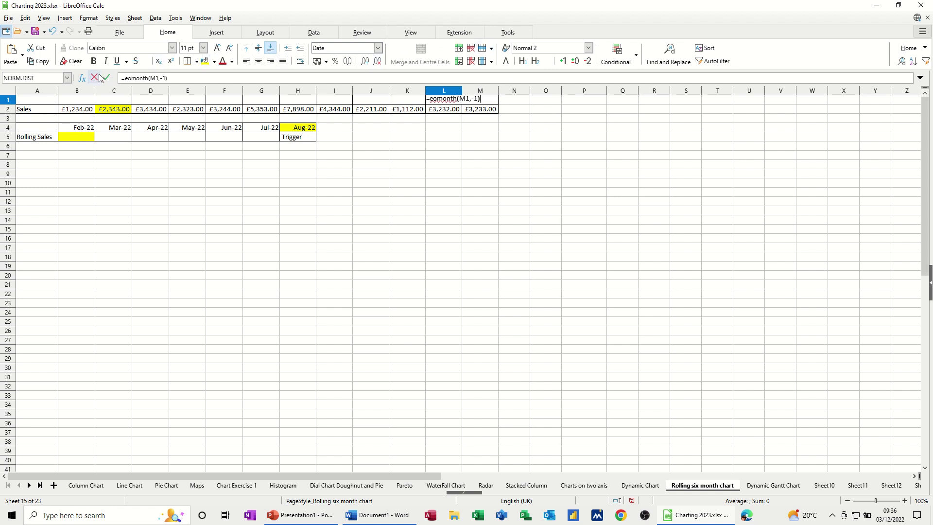
click(107, 82)
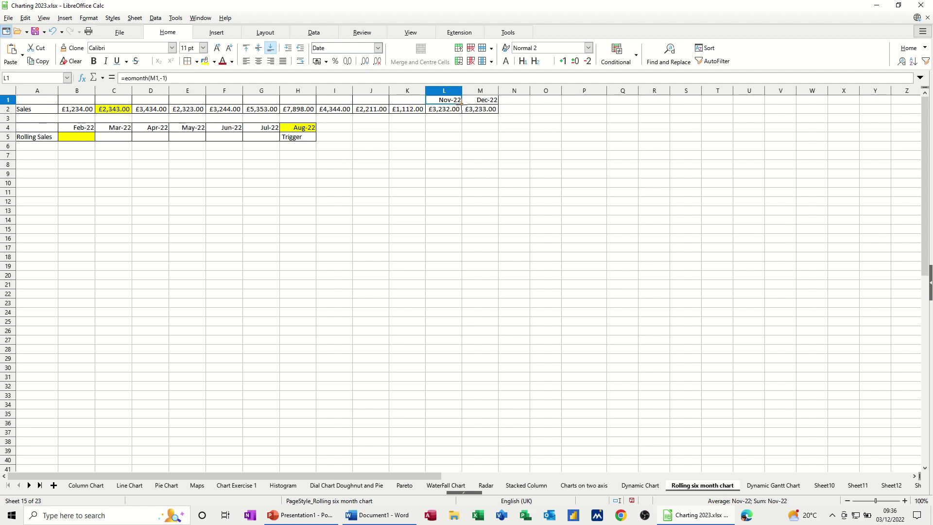
drag(462, 103, 66, 101)
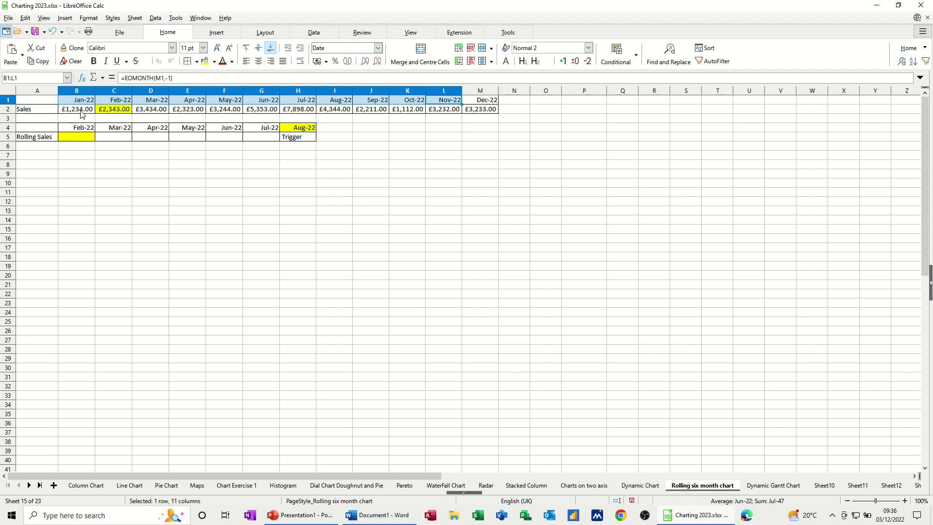
Start a SUMIF in B5 over the row 1 months, with criterion B4 and summing row 2.
click(71, 139)
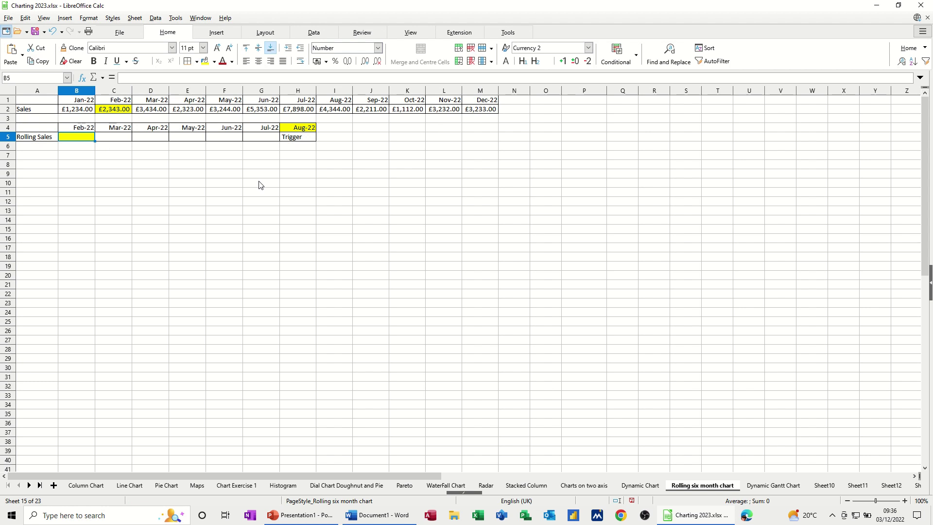
text(=sumif)
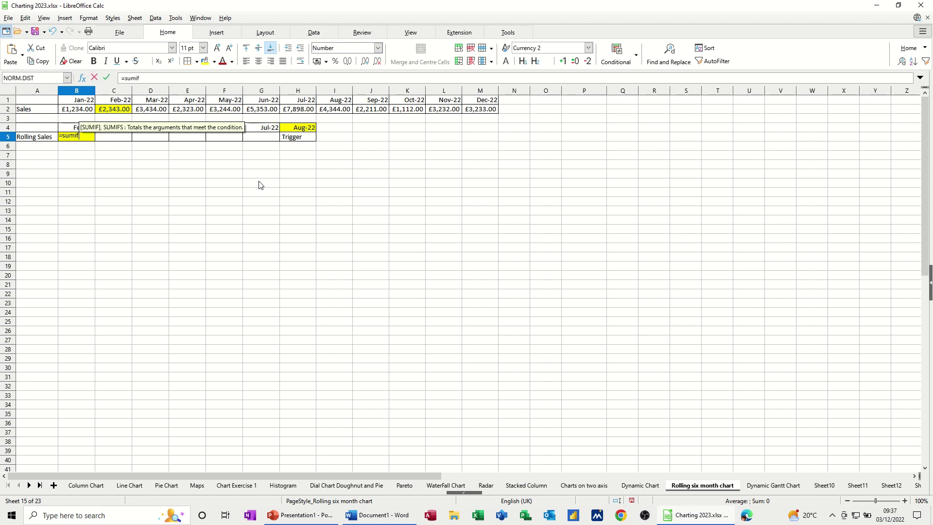
text(()
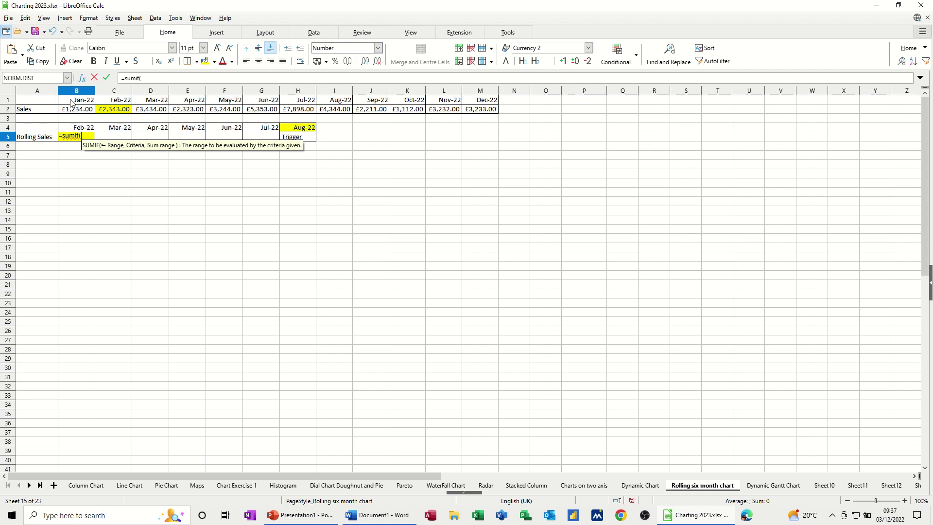
drag(71, 100, 464, 101)
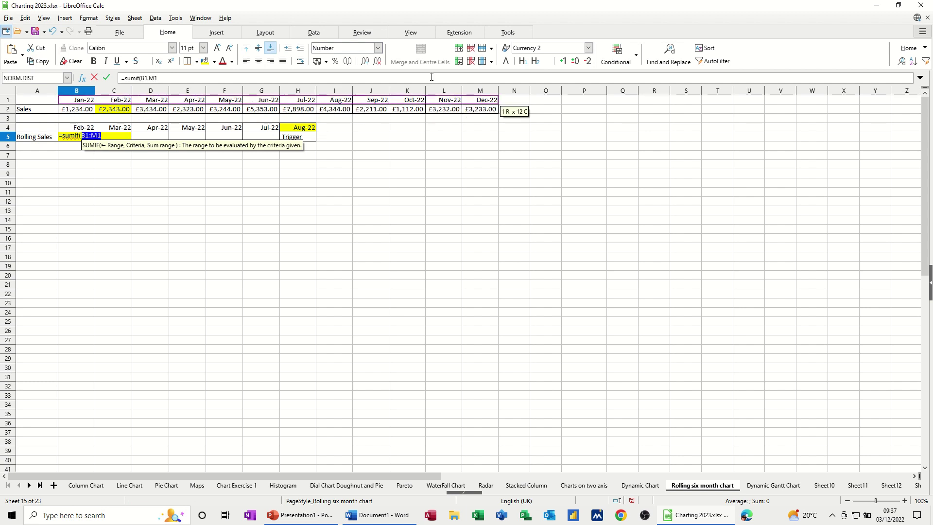
text(,)
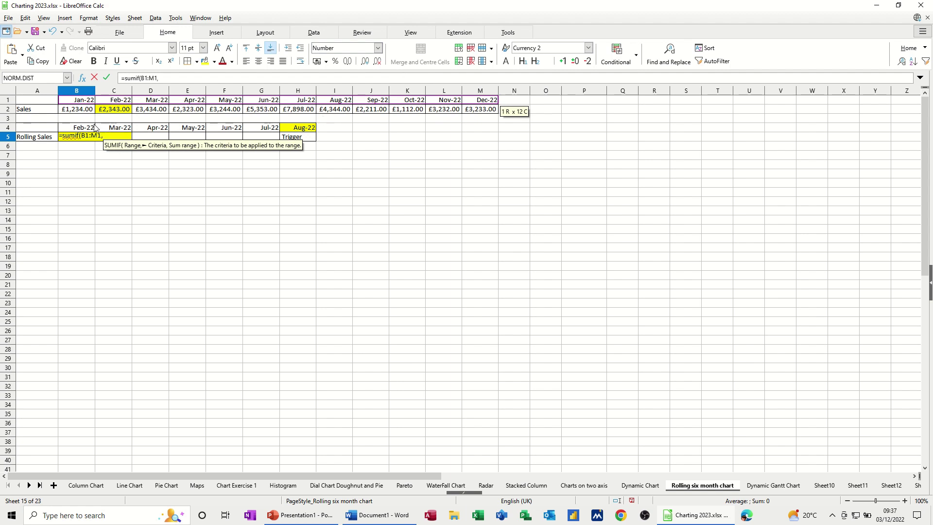
click(80, 130)
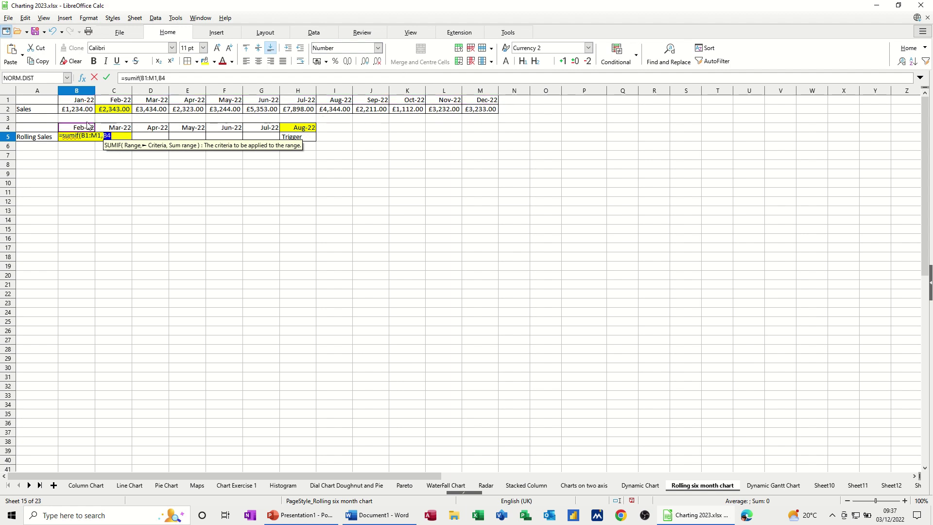
text(,)
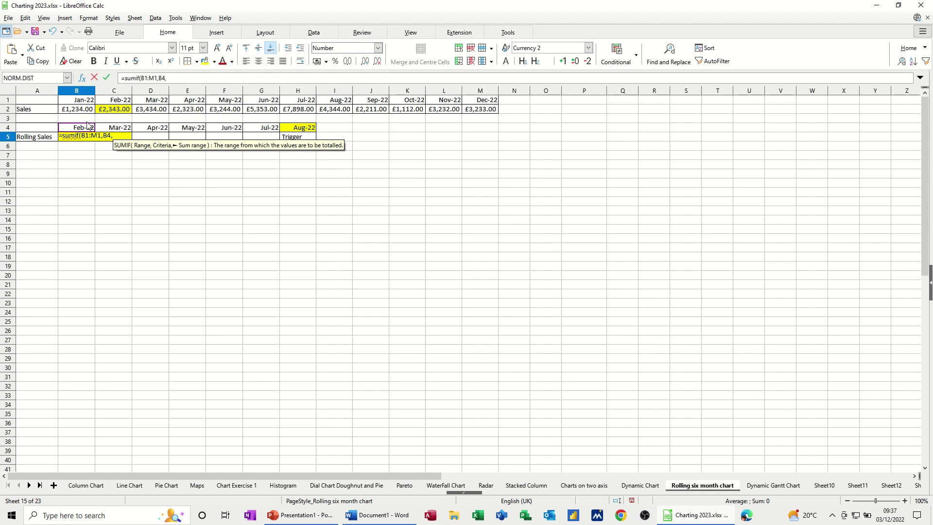
drag(72, 110, 463, 116)
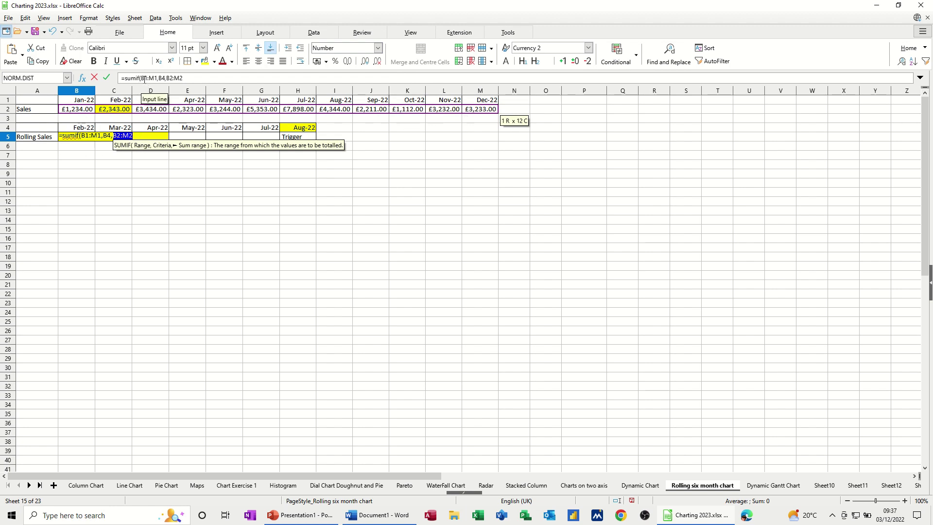
Make both SUMIF ranges absolute, confirm the formula, and fill it across B5:G5.
drag(144, 79, 153, 78)
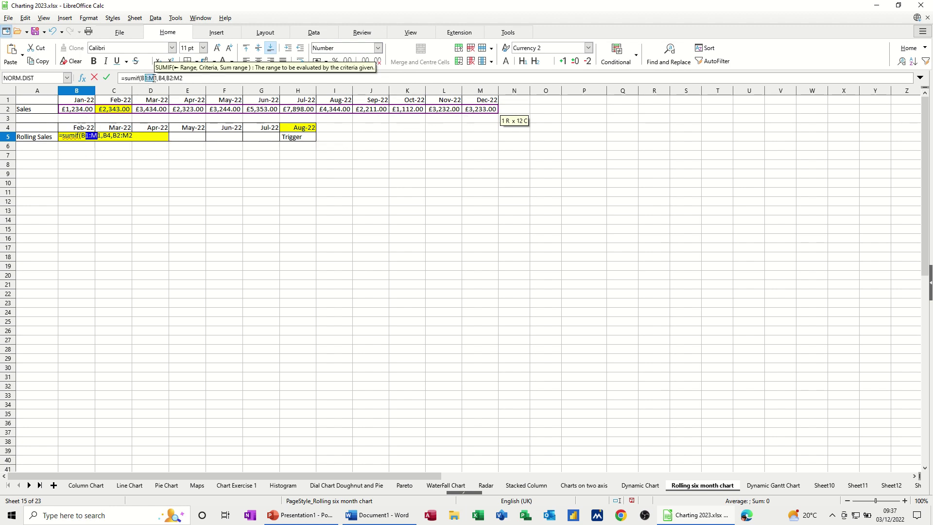
key(shift+F4)
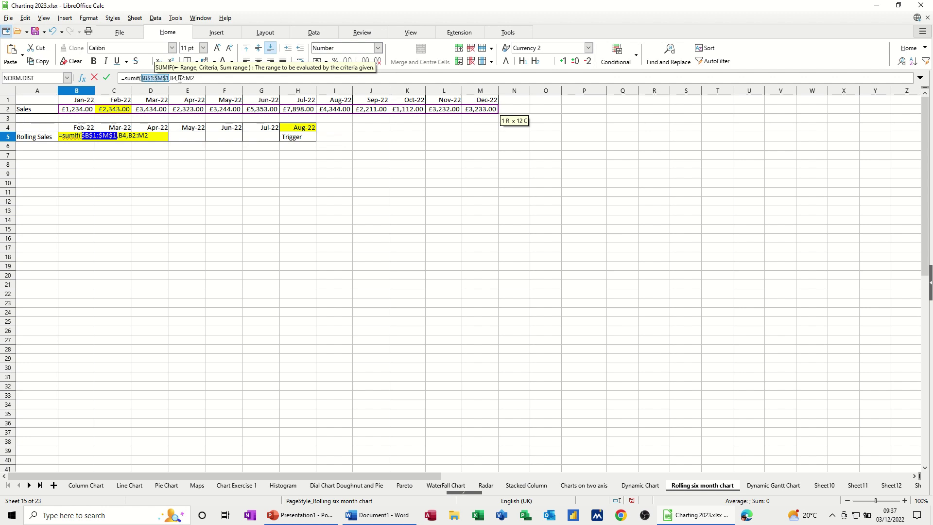
drag(179, 78, 188, 78)
key(shift+F4)
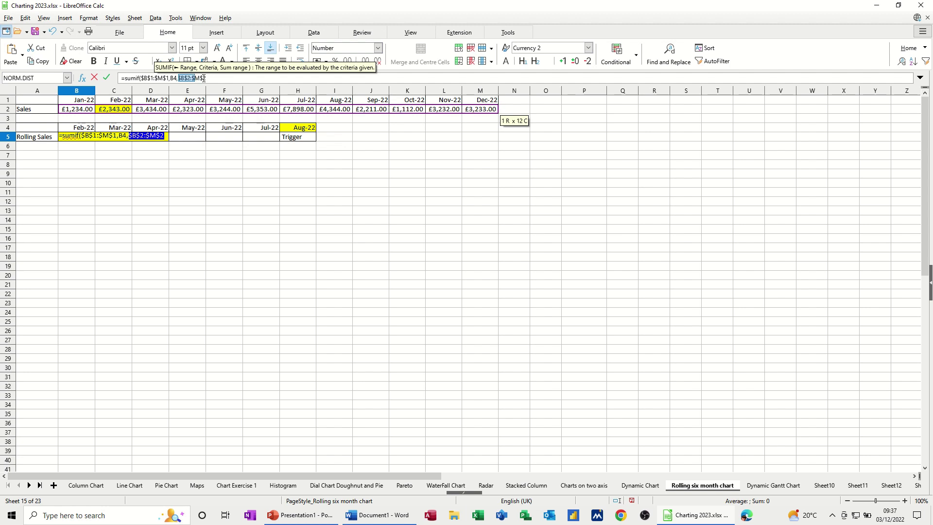
click(107, 78)
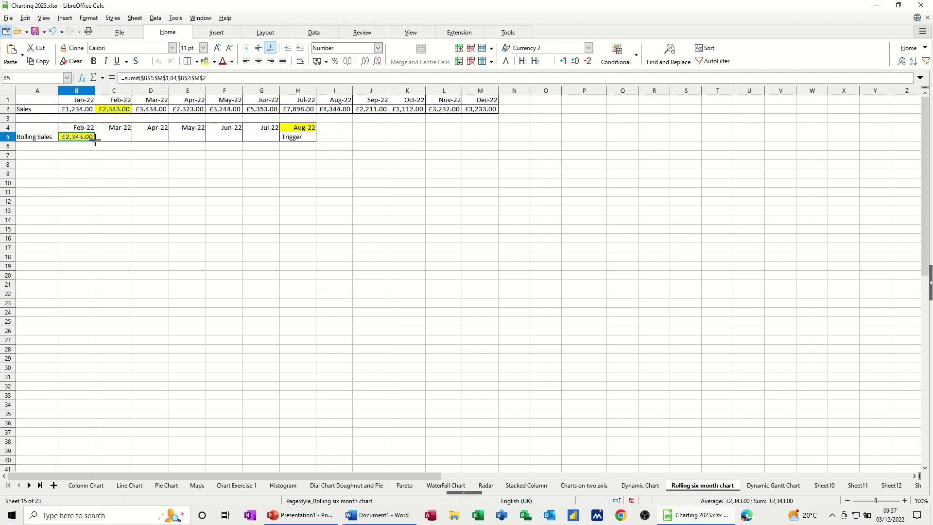
drag(95, 142, 290, 151)
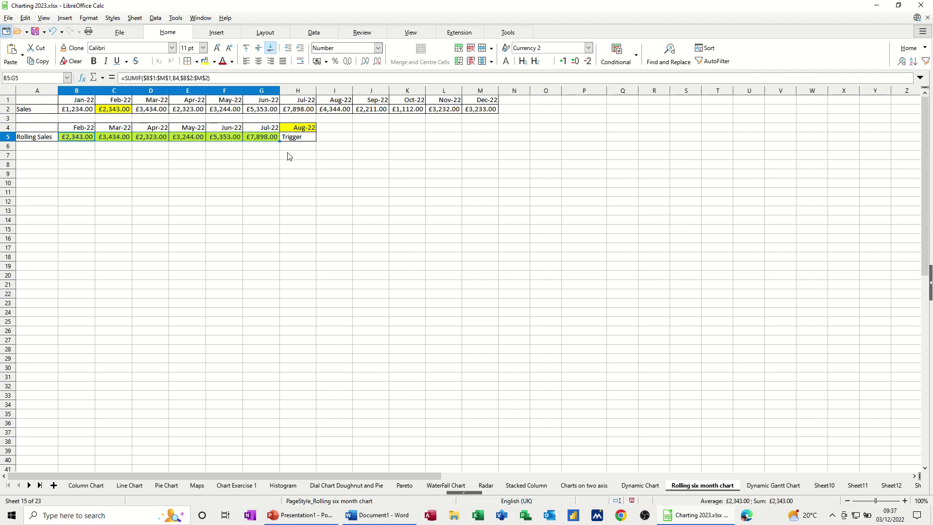
Check G5's formula, then give row 1 a range name in the Name Box.
click(256, 142)
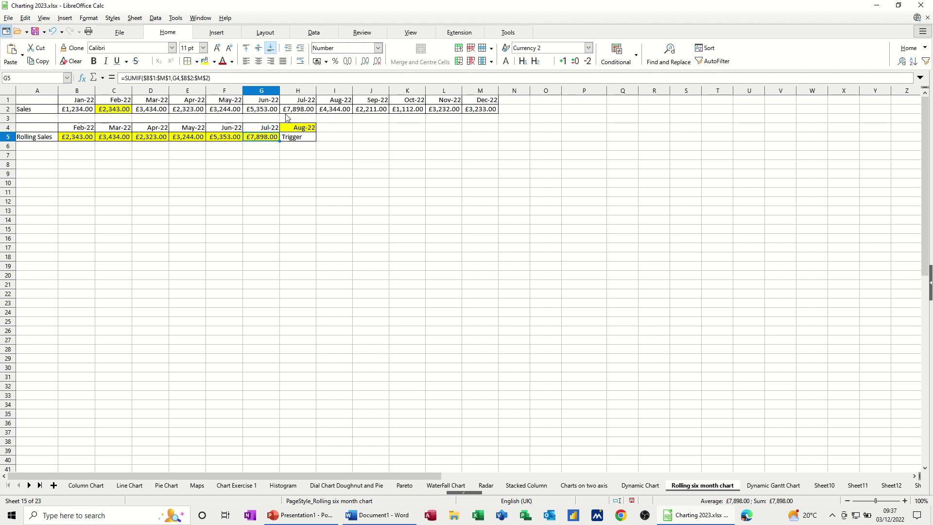
click(298, 130)
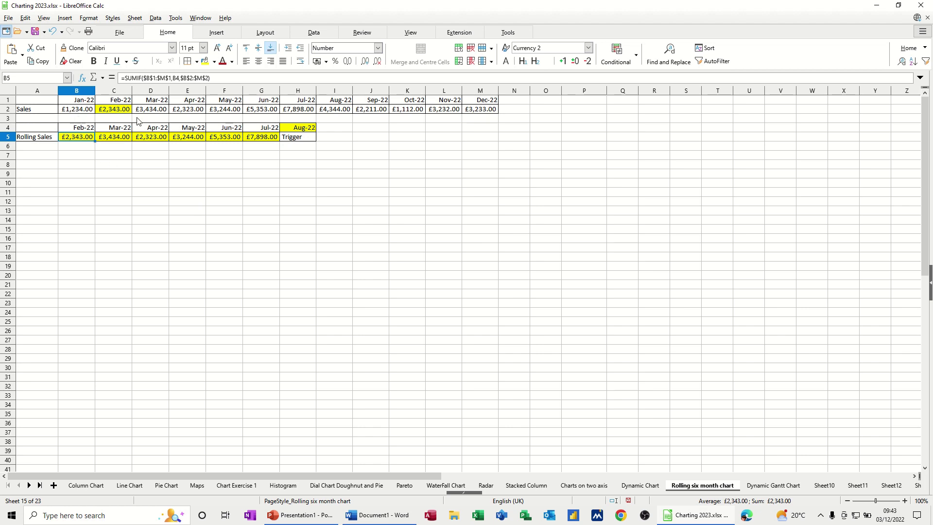
click(9, 101)
click(32, 79)
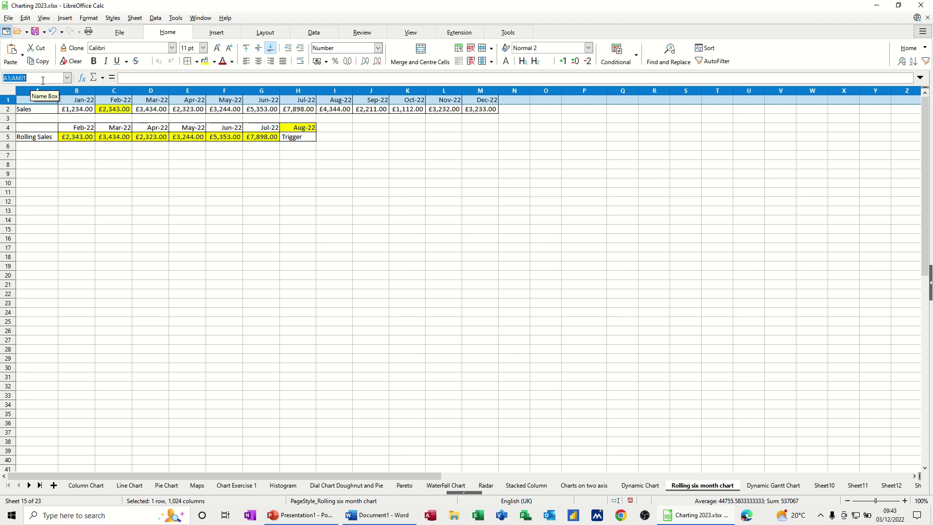
text(steve)
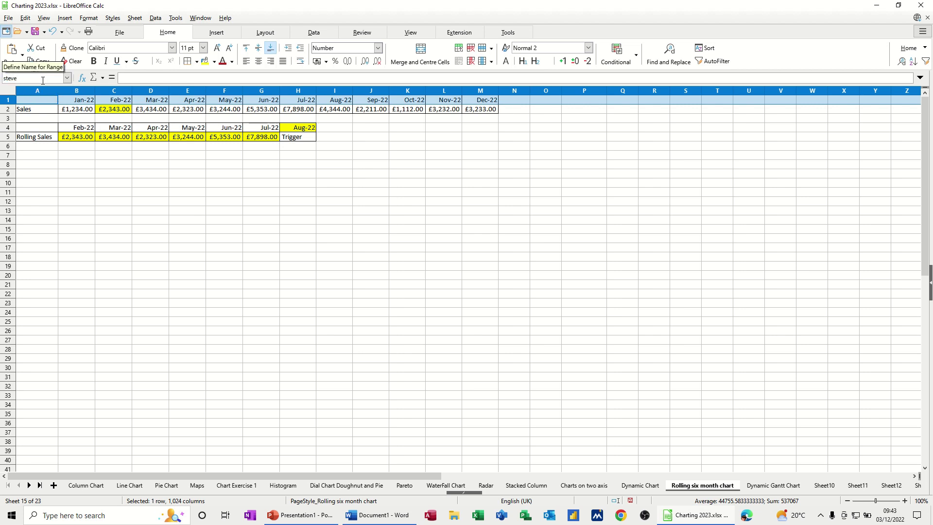
key(Return)
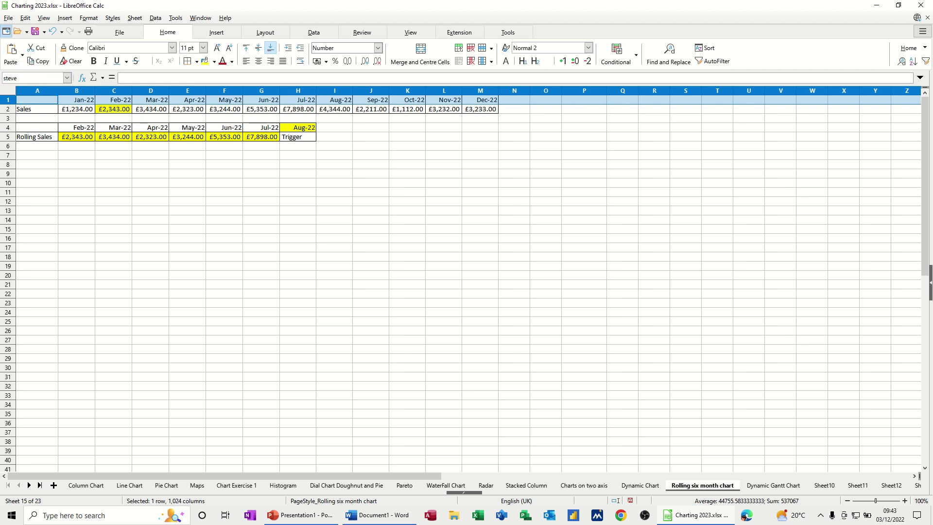
Name row 2 'sales' using the Name Box.
click(9, 109)
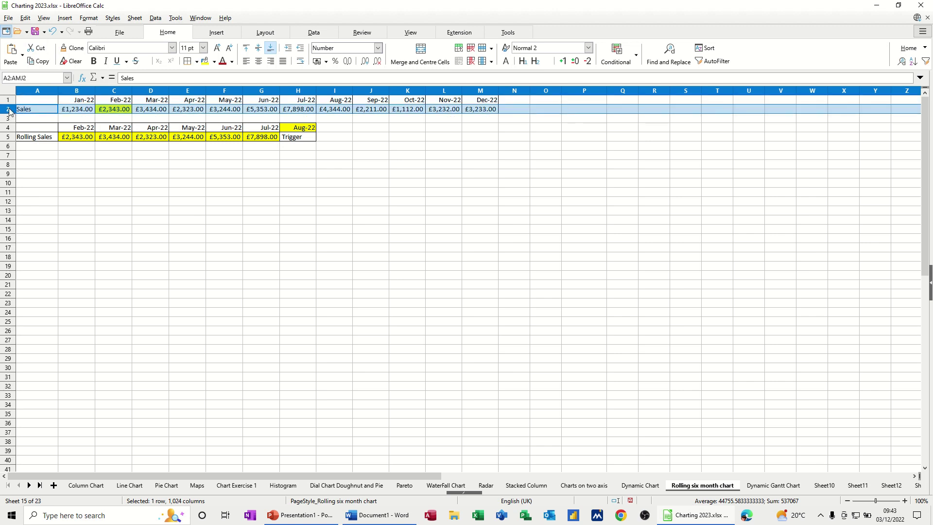
click(34, 78)
text(s)
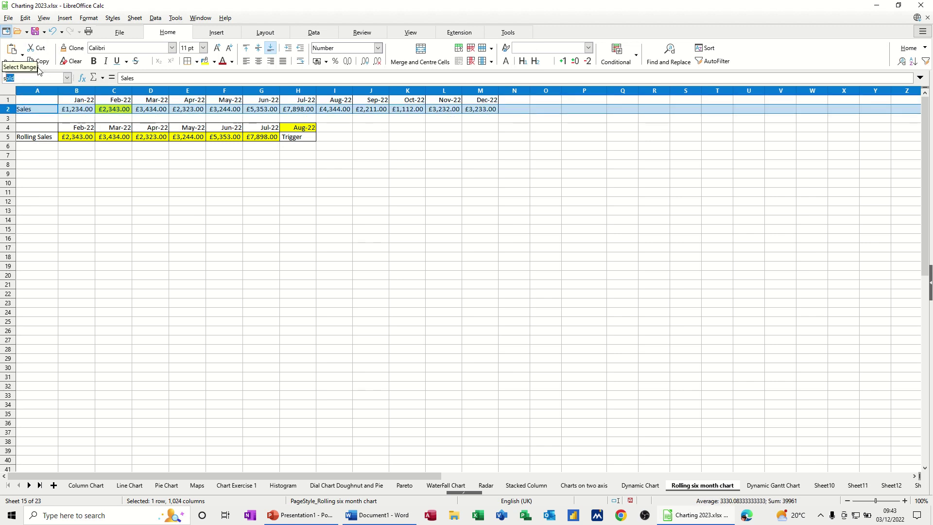
text(ales)
key(Return)
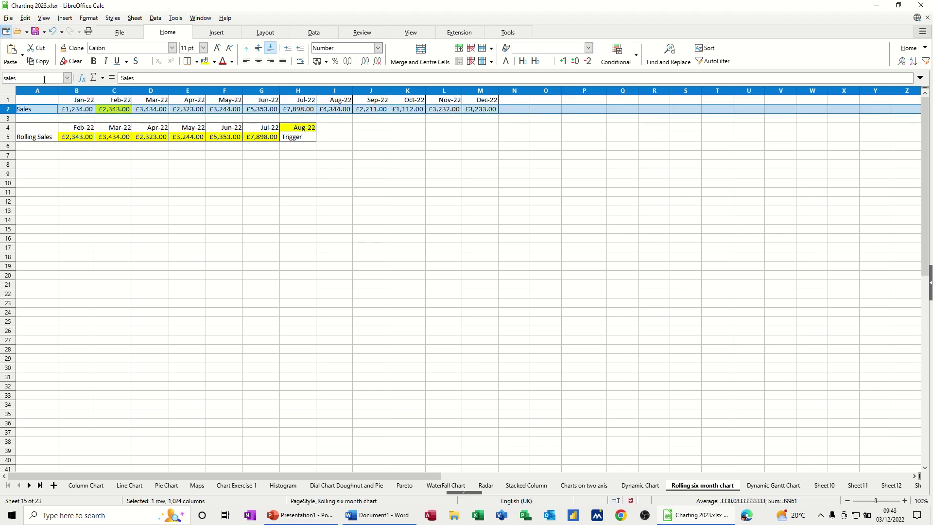
Rewrite B5 as =SUMIF(<month range name>,B4,sales).
click(80, 139)
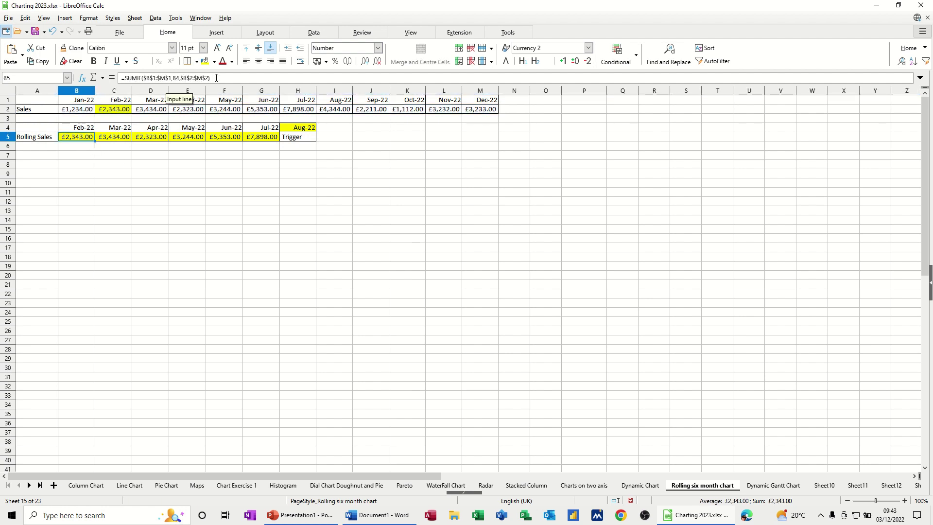
drag(217, 78, 146, 78)
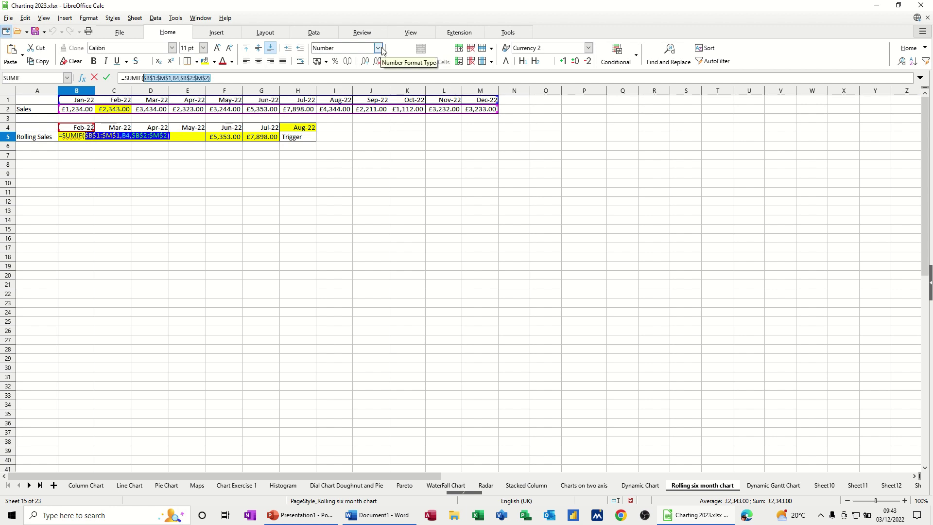
text(steve)
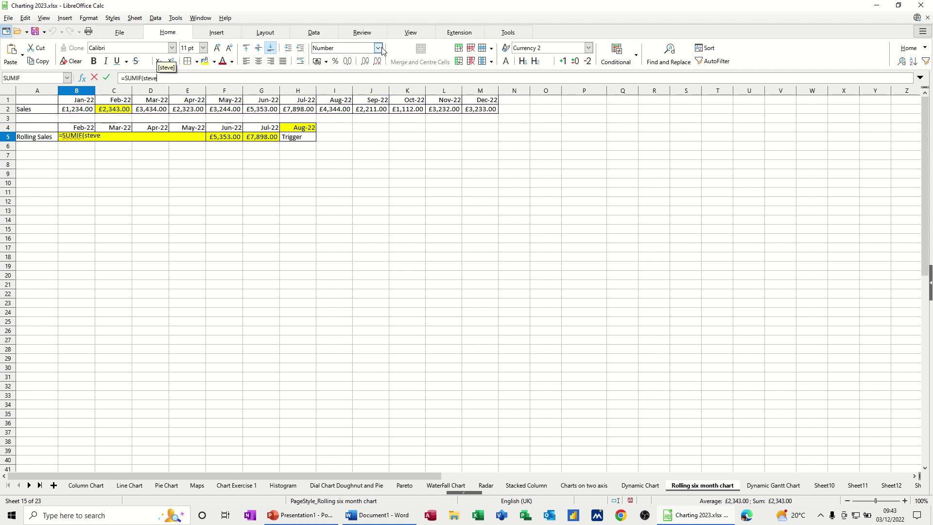
text(,)
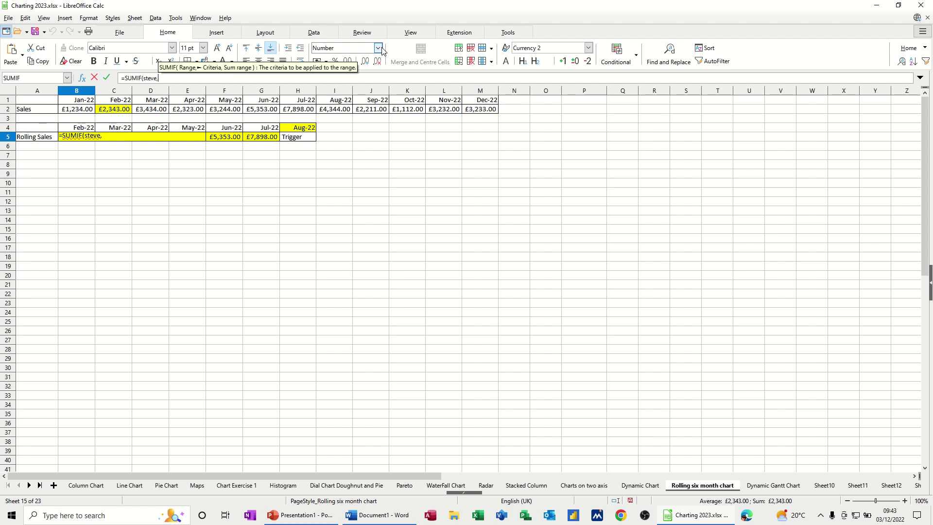
click(81, 128)
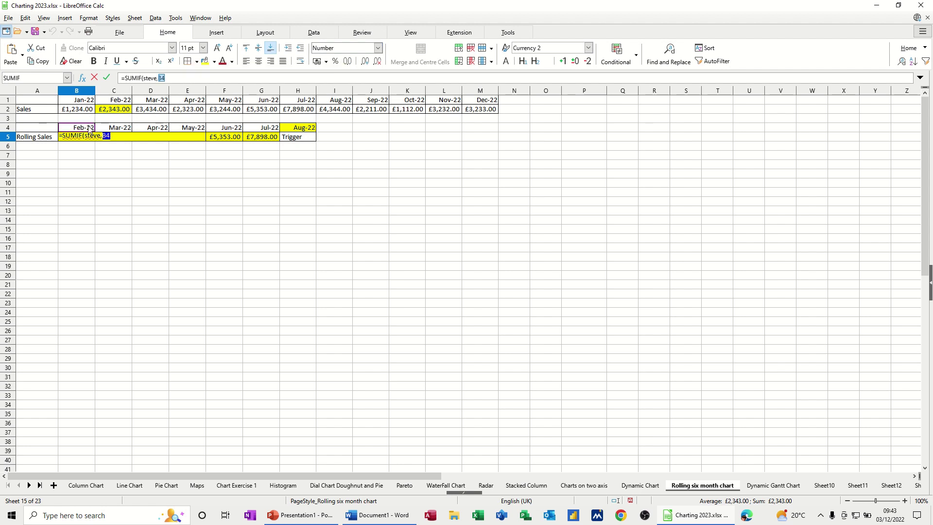
text(,sales)
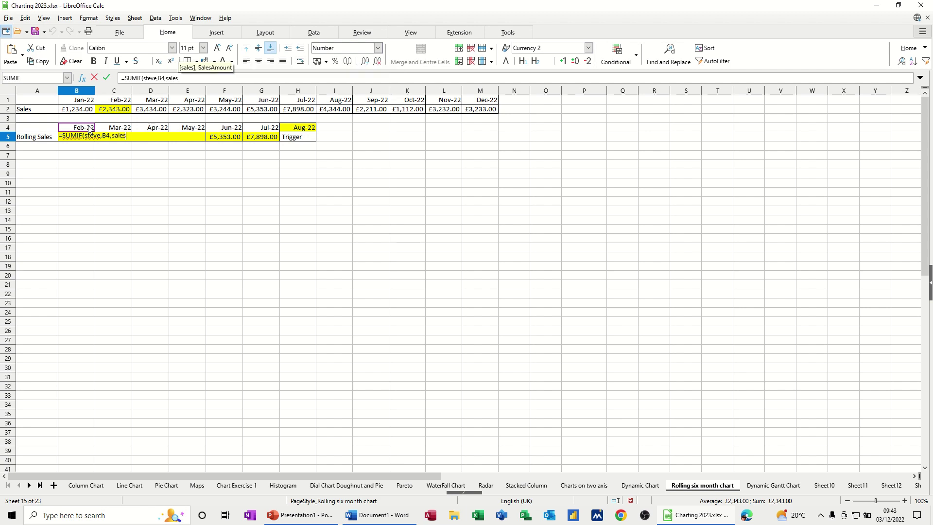
text())
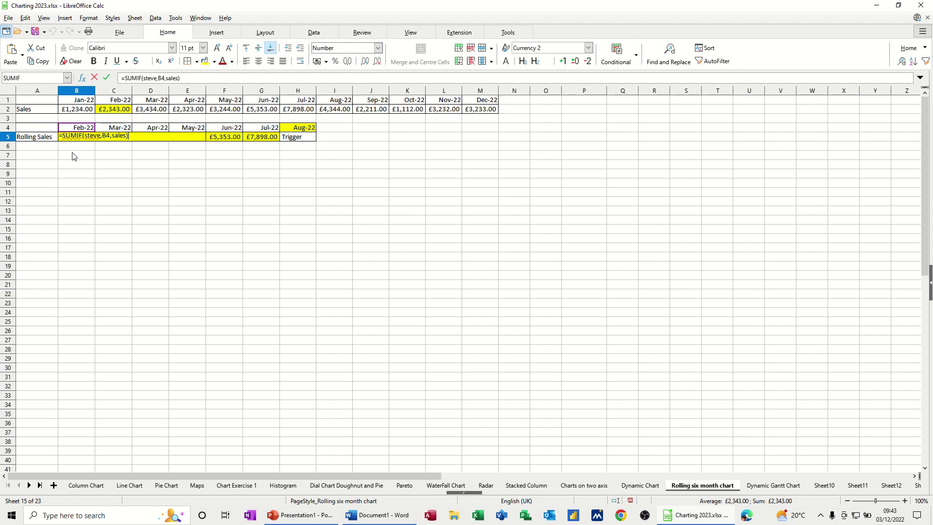
click(108, 79)
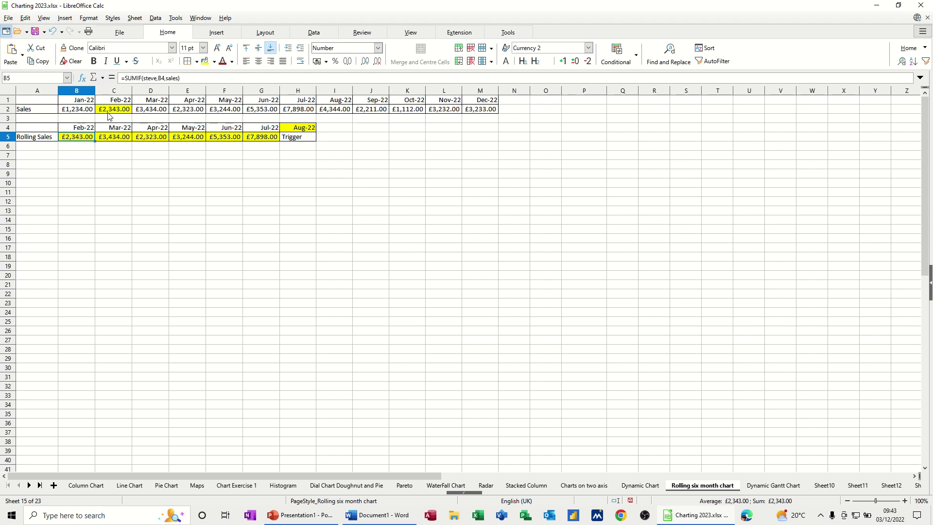
Fill the new B5 formula across to G5 and check G5's result.
drag(96, 142, 272, 139)
click(87, 140)
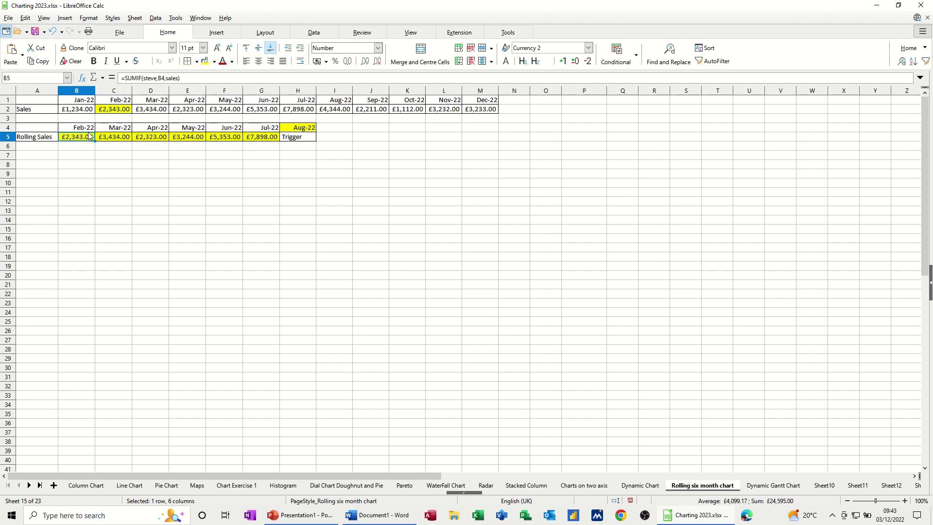
click(260, 141)
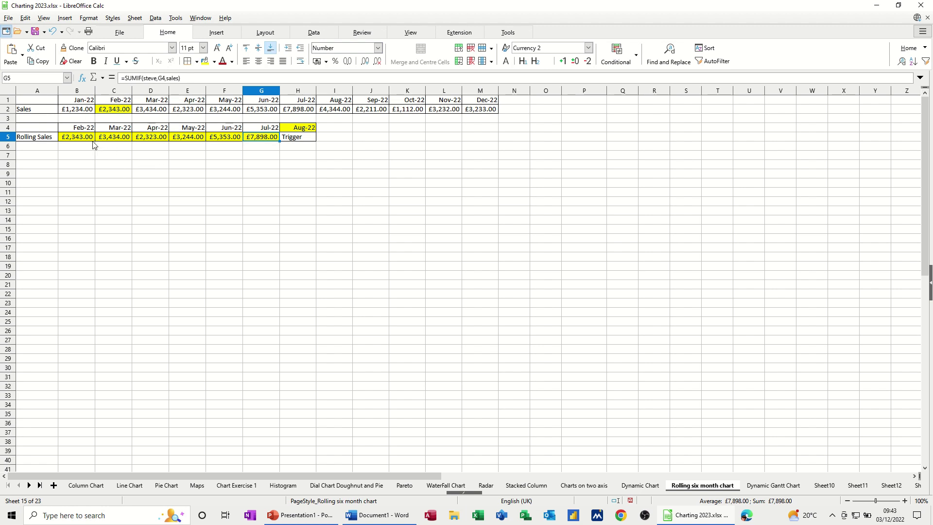
Insert a default column chart from B4:G5 showing Feb-22 to Jul-22 sales.
drag(74, 129, 250, 133)
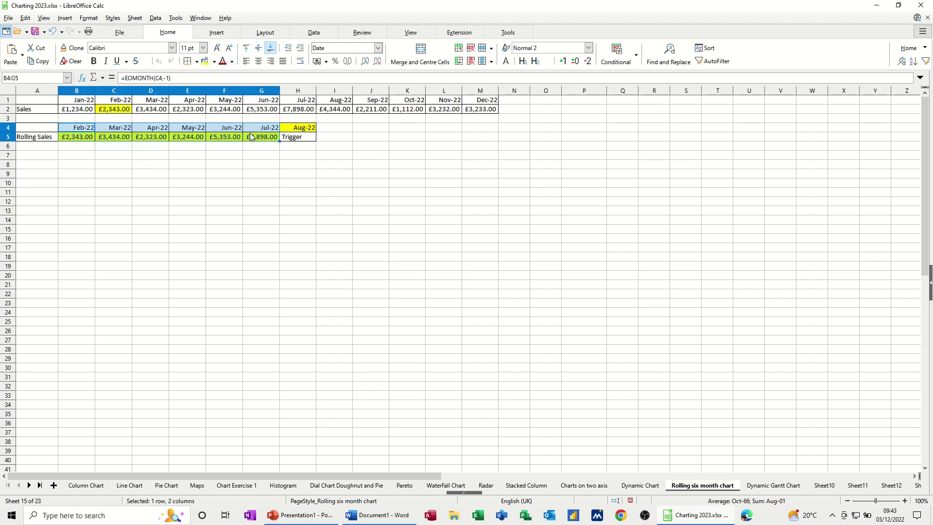
click(213, 34)
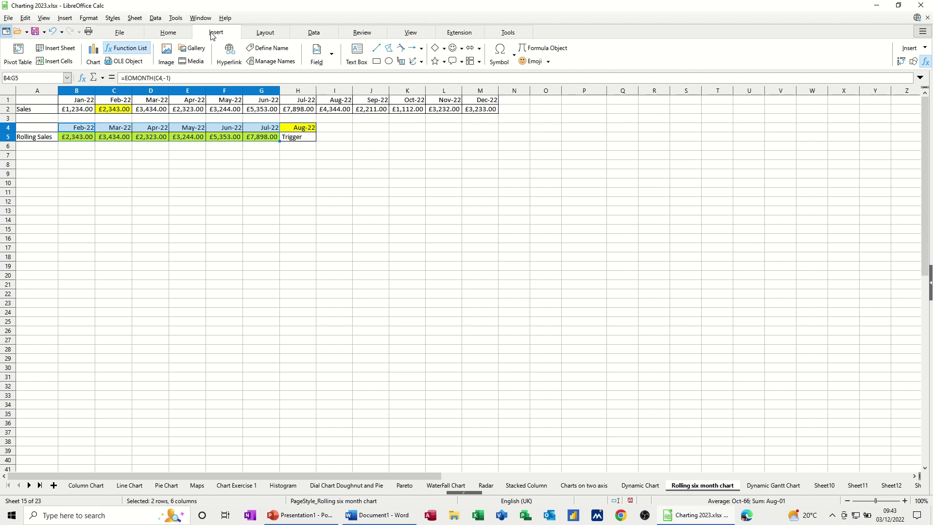
click(94, 51)
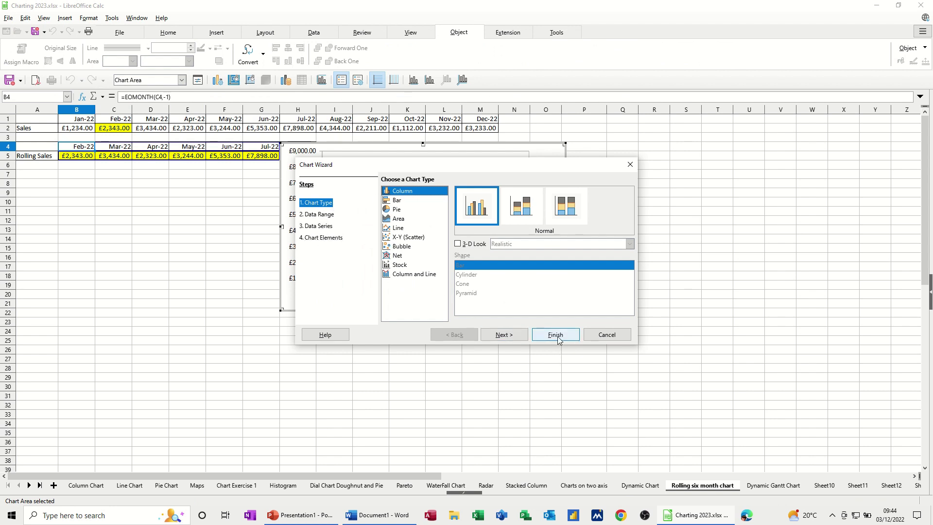
click(555, 335)
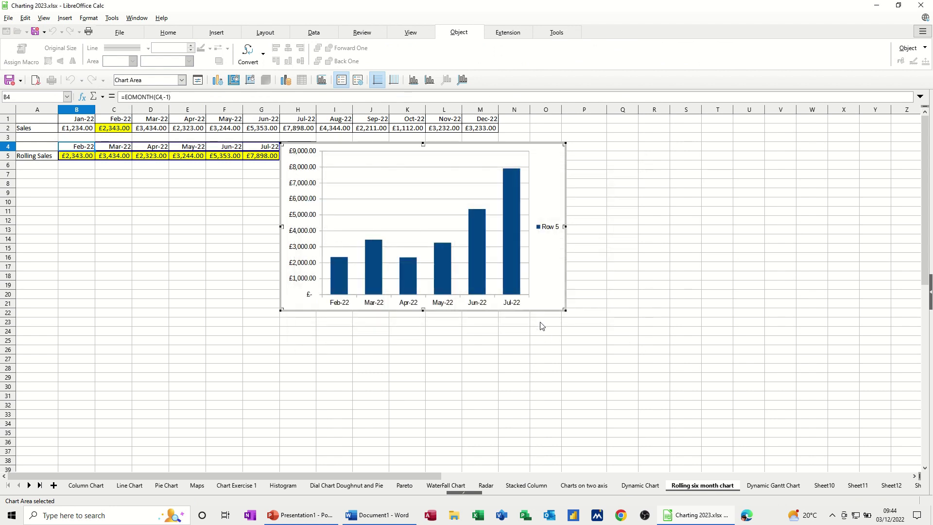
click(610, 196)
Move the chart just below the table and widen it to the right.
click(559, 181)
drag(538, 198, 309, 223)
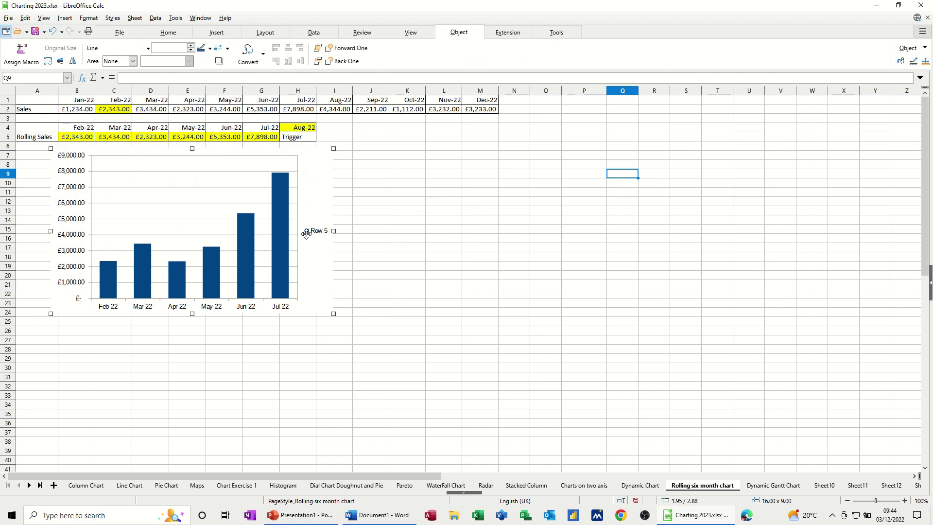
drag(334, 232, 409, 232)
Delete the chart's Row 5 legend.
double_click(392, 248)
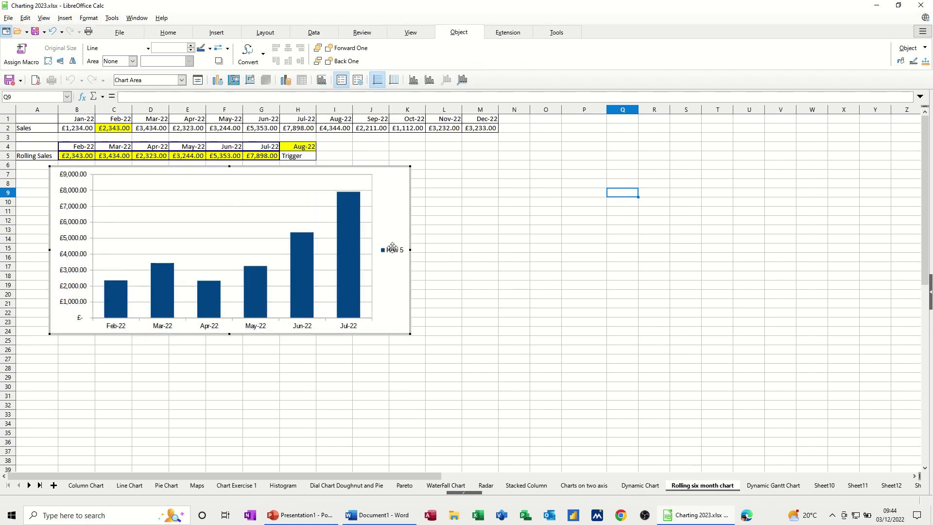
key(Delete)
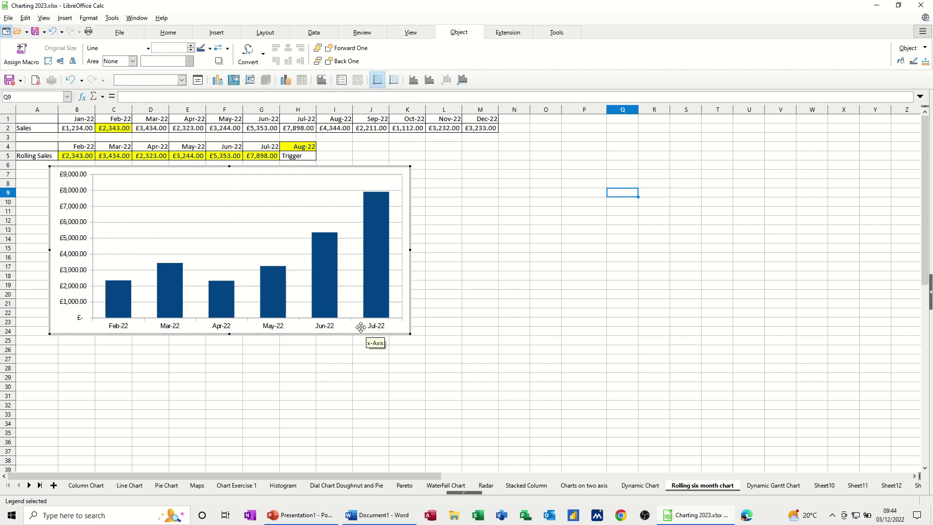
click(470, 208)
Change the trigger date in H4 to Sep 22.
click(302, 129)
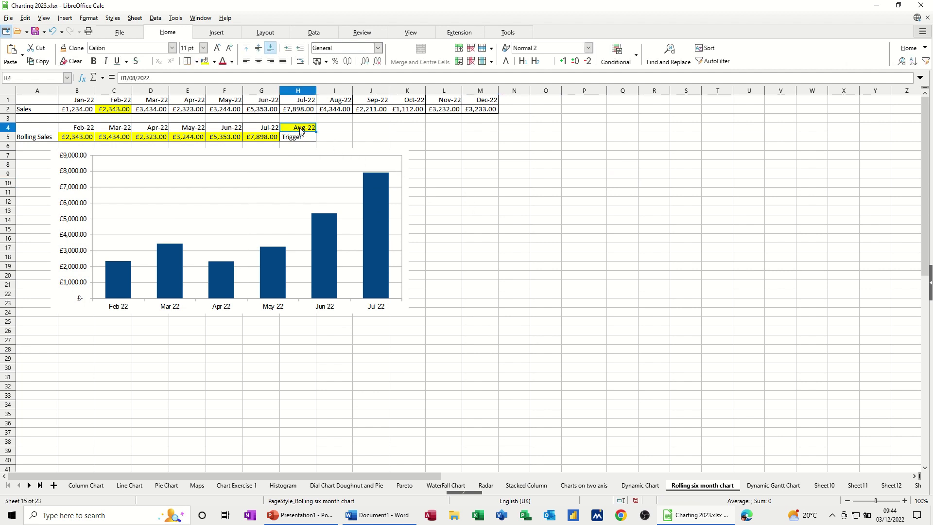
text(sep)
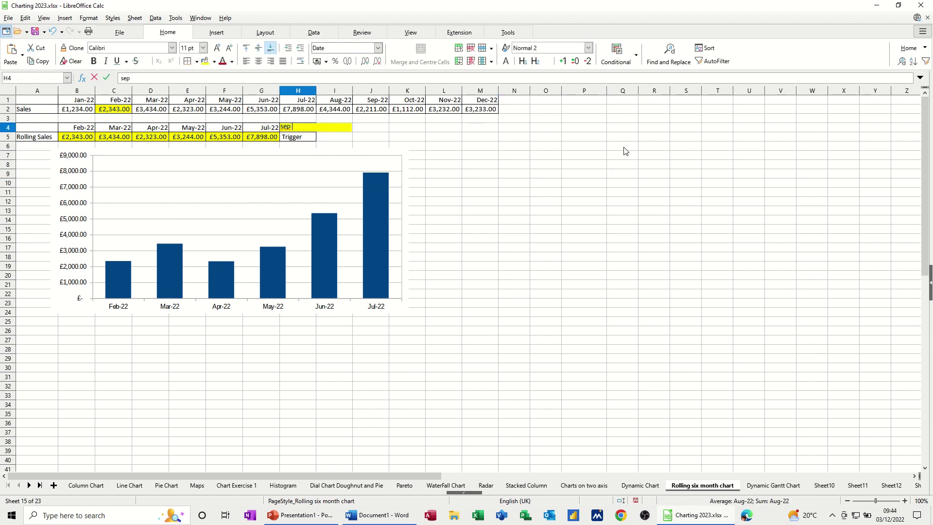
text( 22)
key(Return)
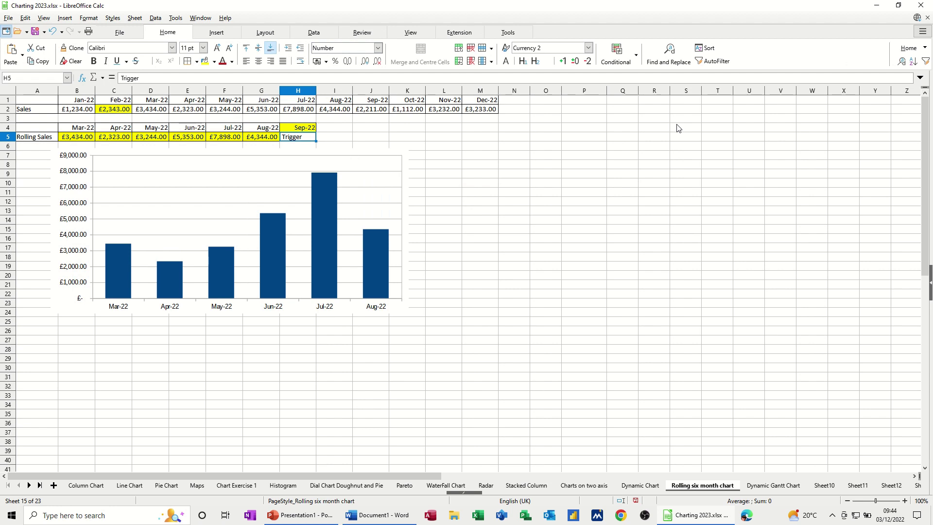
Change the trigger date in H4 to Nov 22, shifting months to May-22 through Oct-22.
click(305, 128)
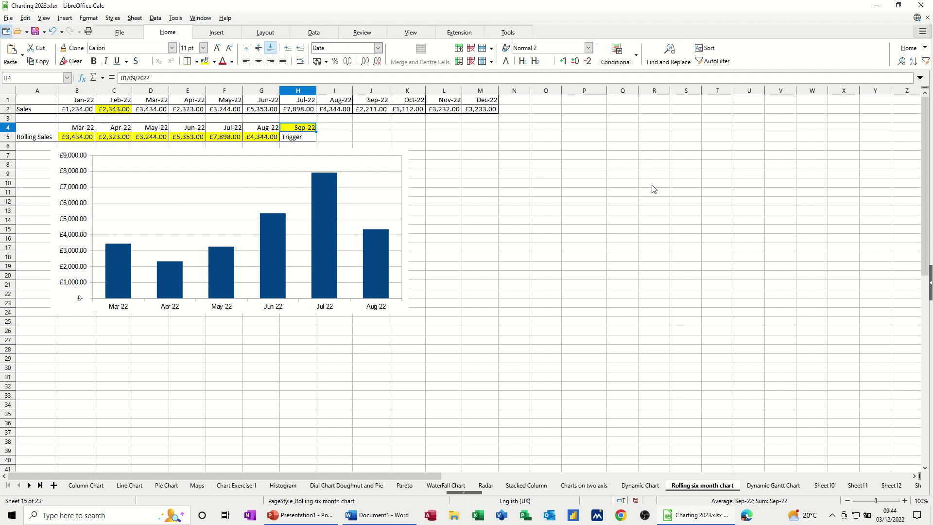
text(nov)
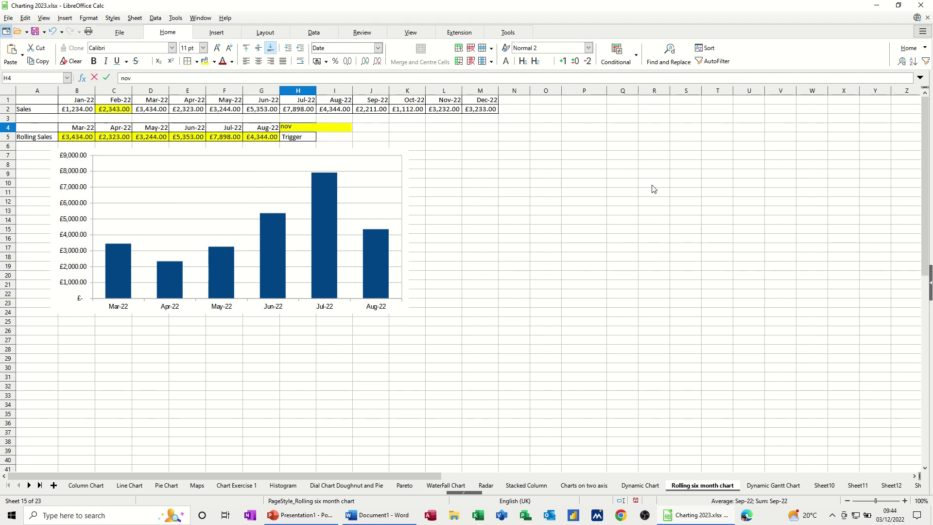
text( 22)
key(Return)
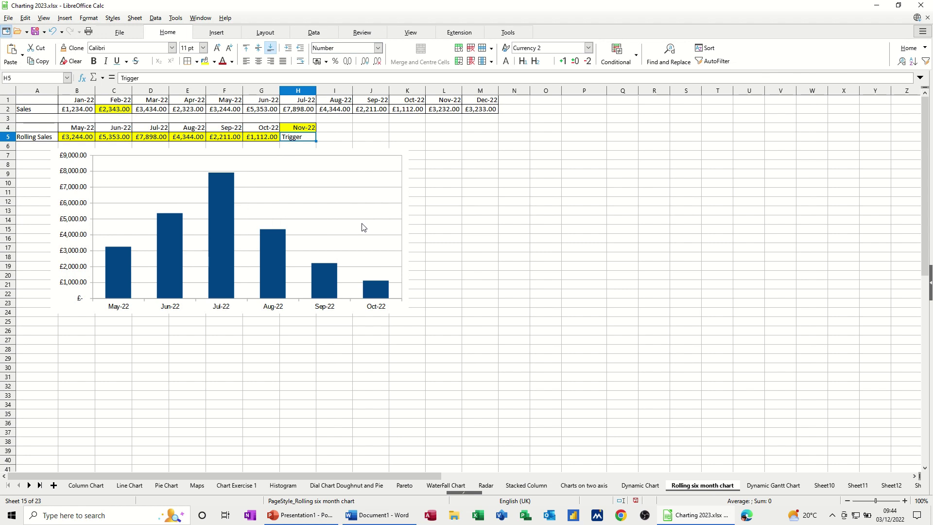
Move the May-22 to Oct-22 sales chart a little left under the table.
click(376, 149)
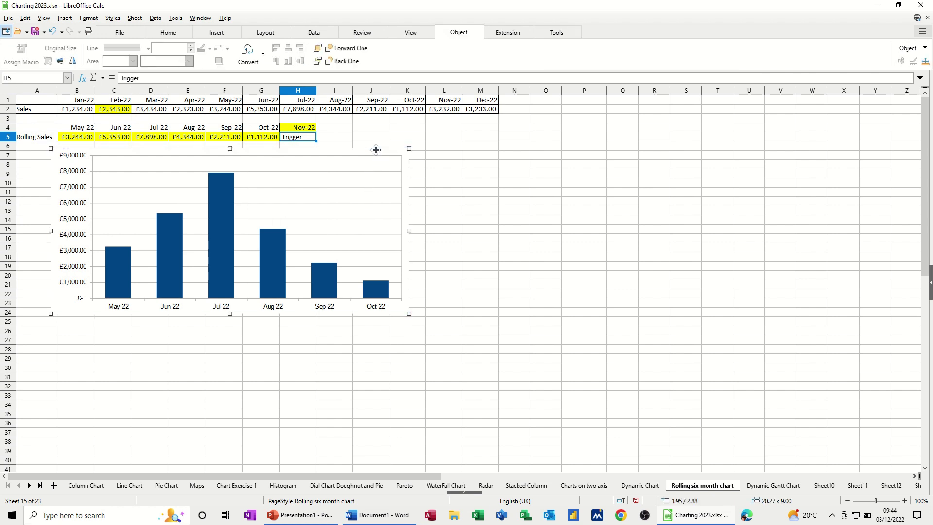
drag(377, 147, 352, 154)
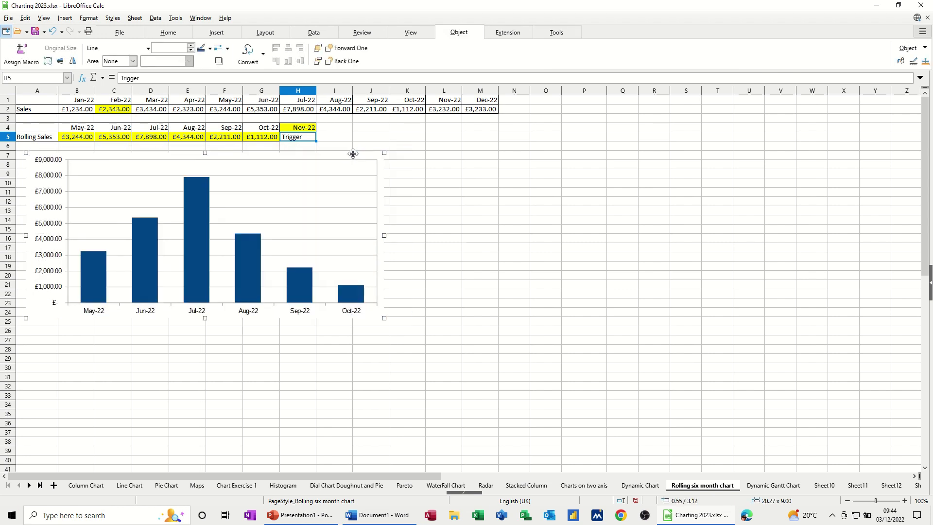